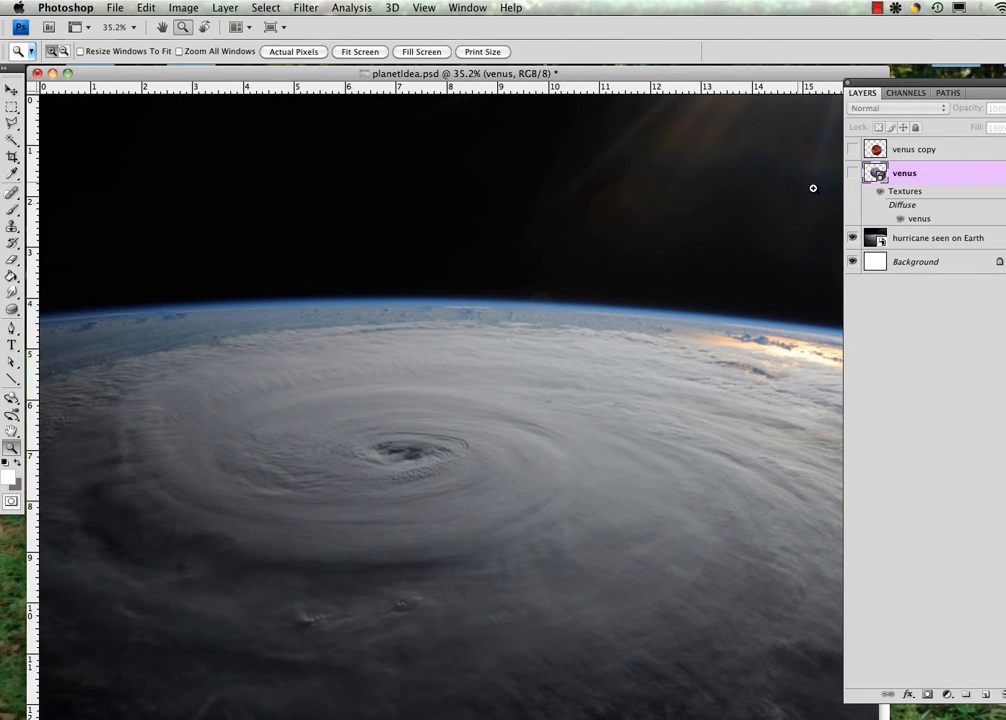
Step: Make the hidden venus copy layer visible over the hurricane image
{"action": "left_click", "coordinate": [117, 9]}
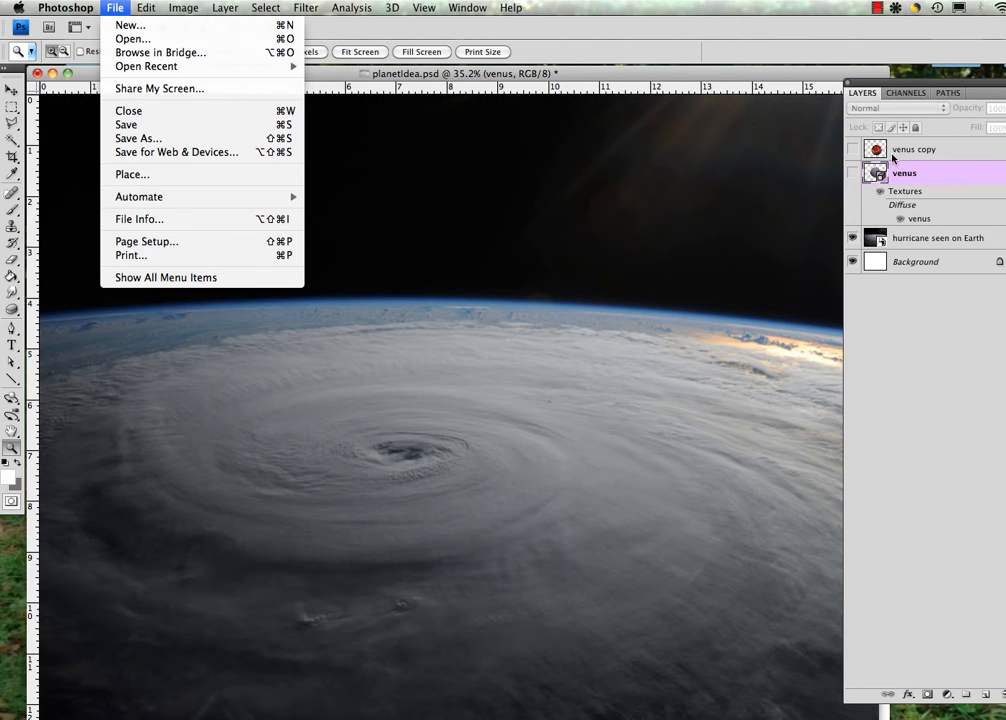
{"action": "left_click", "coordinate": [854, 153]}
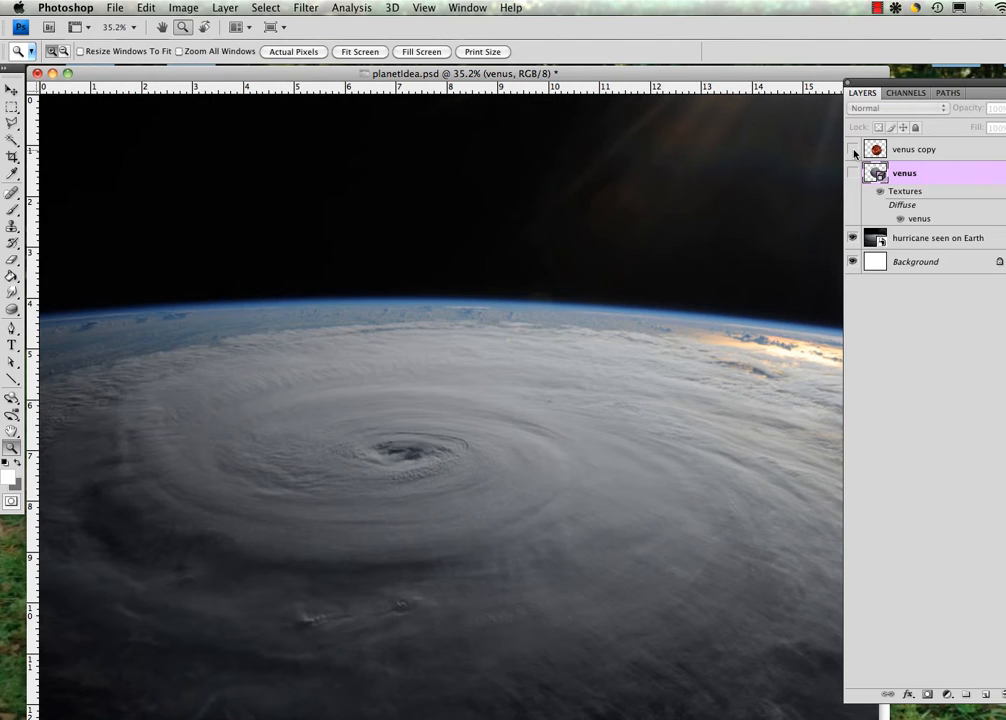
{"action": "left_click", "coordinate": [853, 150]}
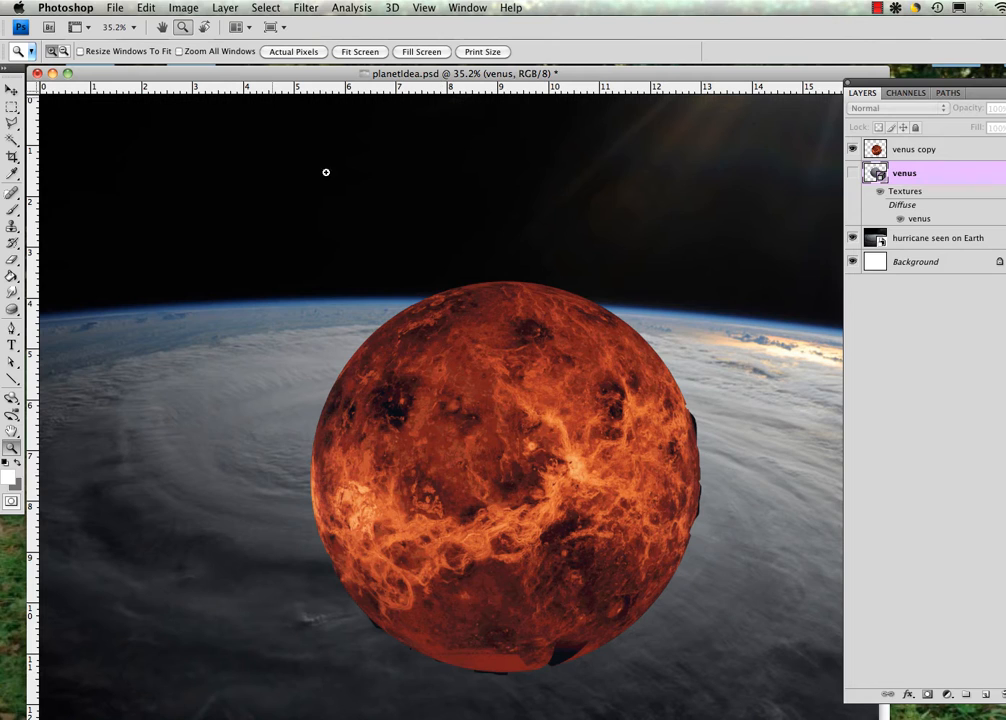
Step: Convert the venus copy layer into a 3D sphere shape
{"action": "left_click", "coordinate": [392, 7]}
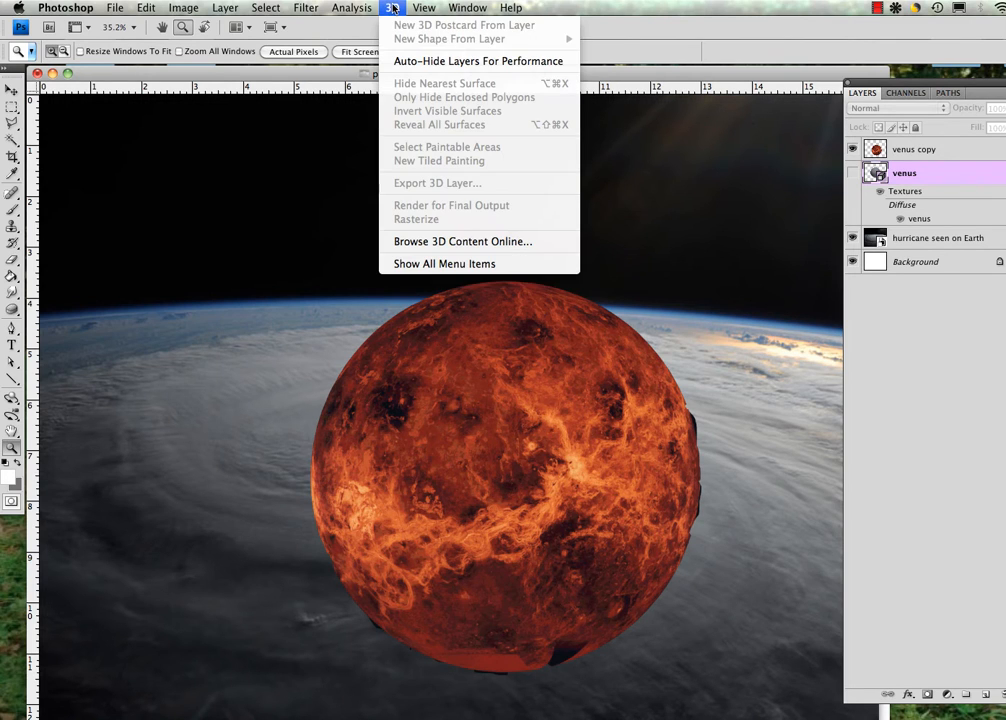
{"action": "left_click", "coordinate": [421, 40]}
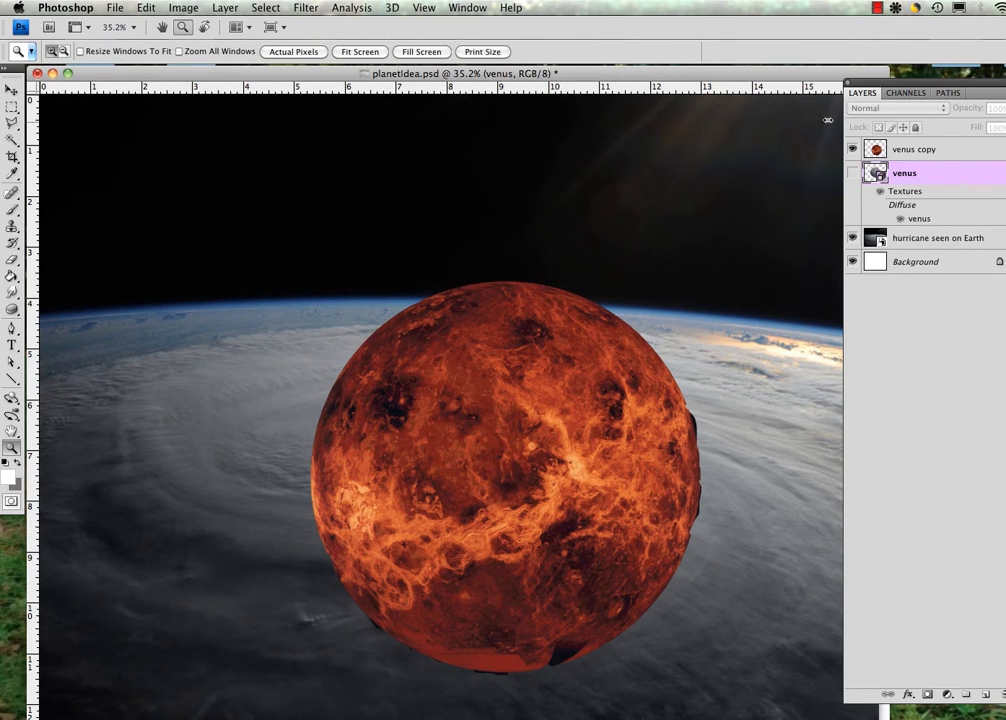
{"action": "left_click", "coordinate": [913, 152]}
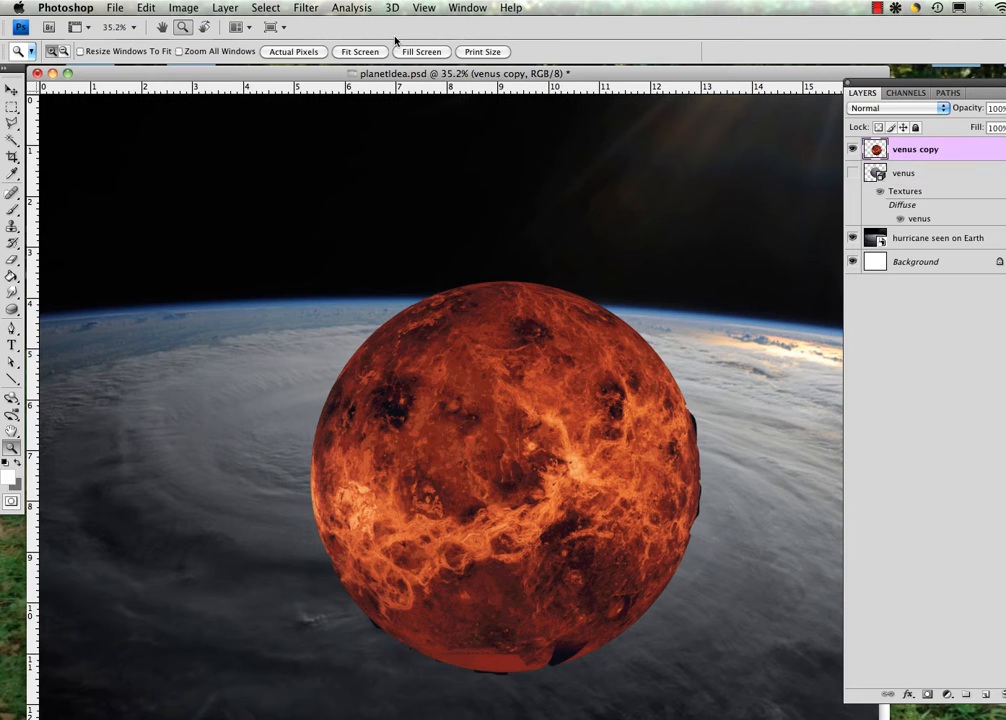
{"action": "left_click", "coordinate": [392, 7]}
{"action": "mouse_move", "coordinate": [420, 40]}
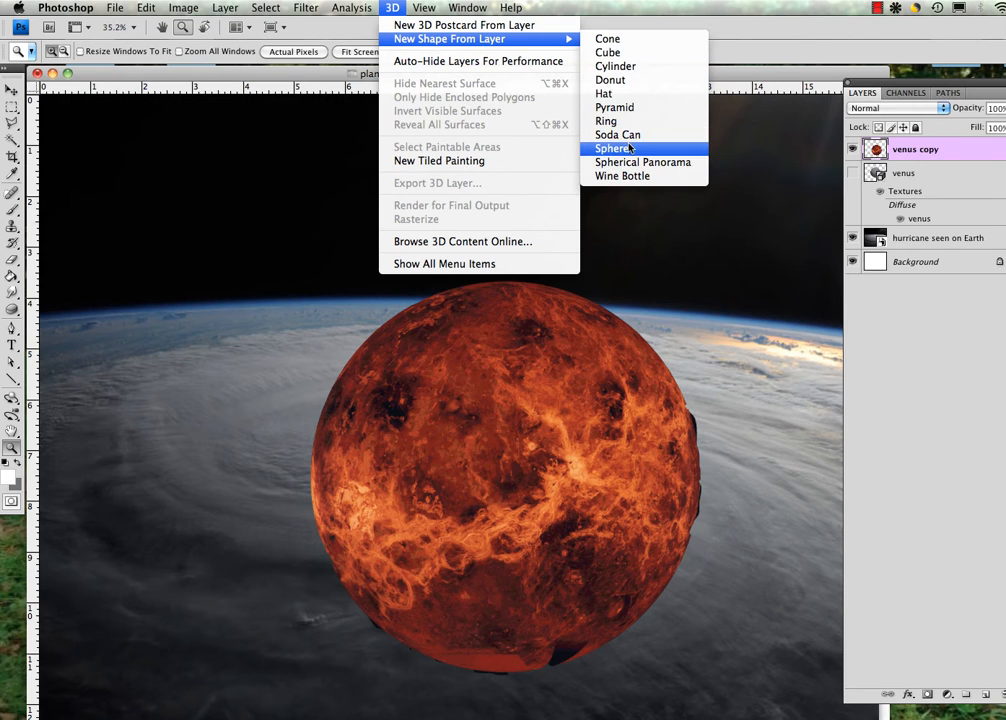
{"action": "left_click", "coordinate": [612, 148]}
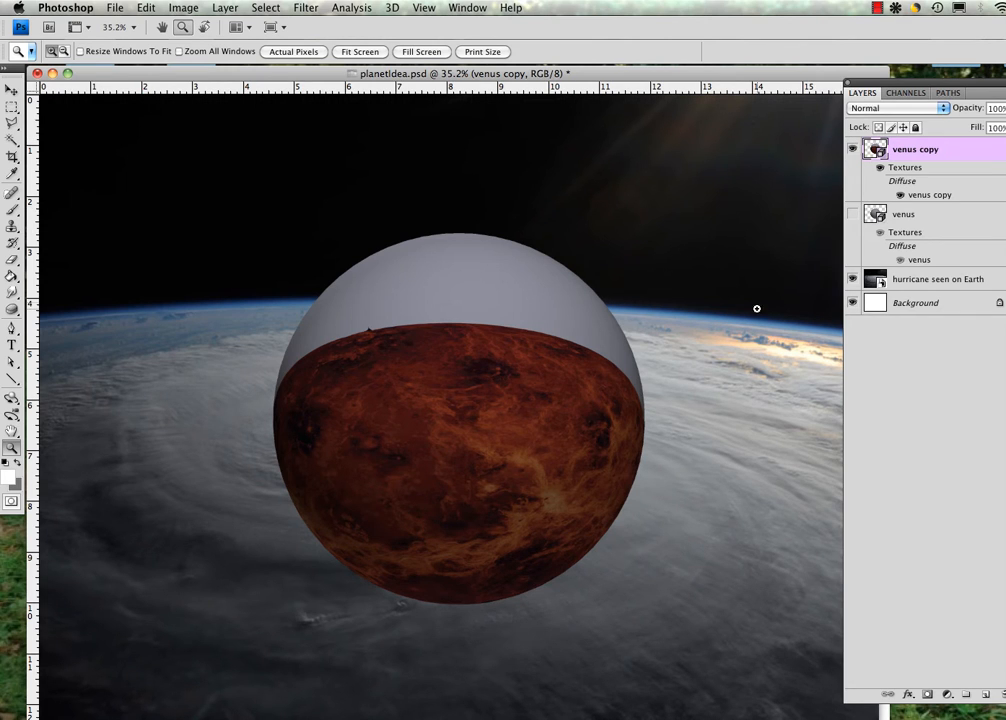
Step: Hide the venus copy sphere, then show and select the venus sphere layer for 3D rotation
{"action": "left_click", "coordinate": [853, 149]}
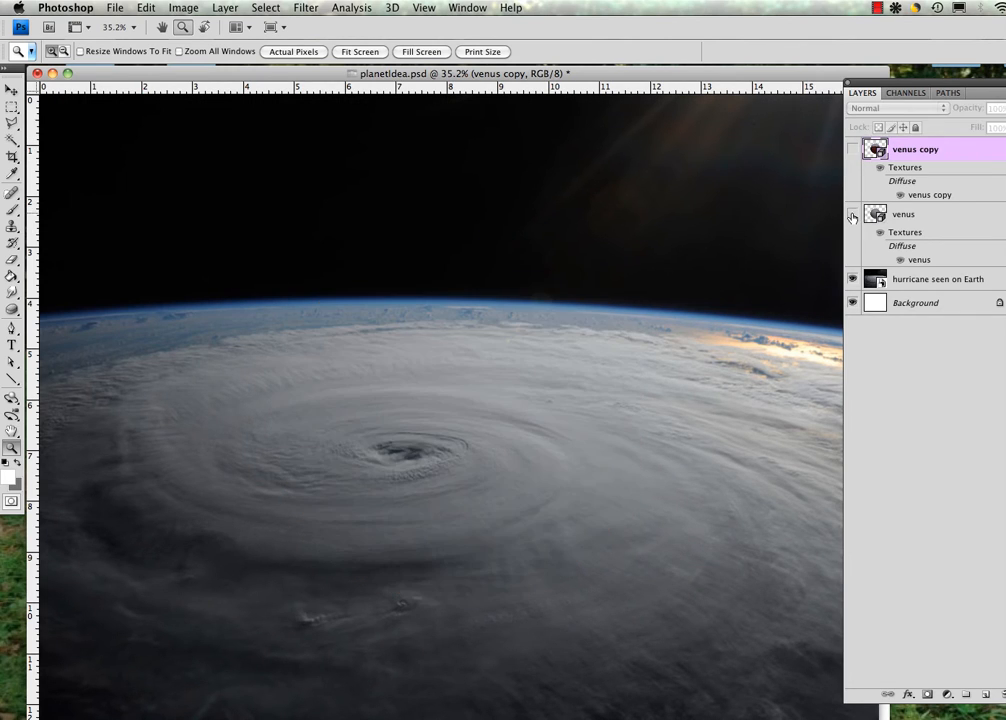
{"action": "left_click", "coordinate": [852, 214]}
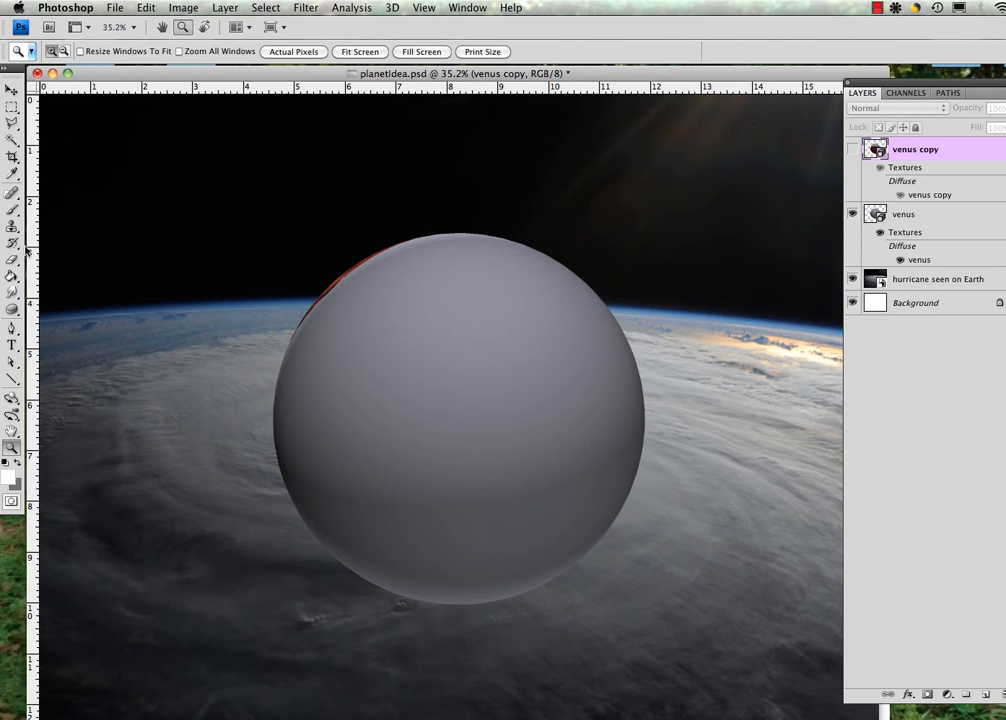
{"action": "left_click", "coordinate": [12, 401]}
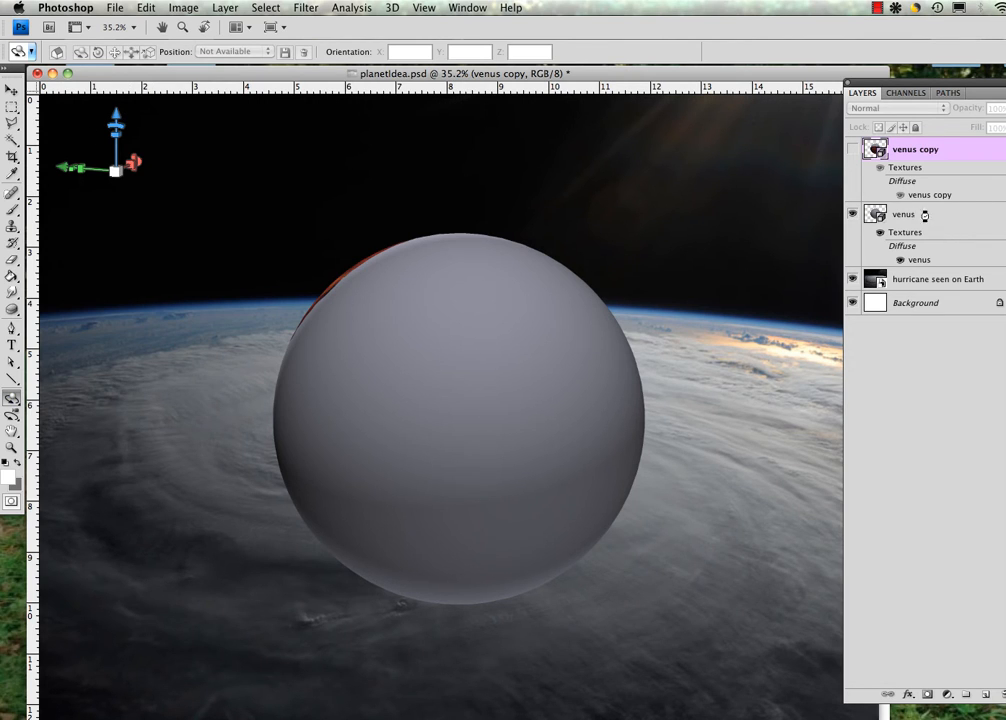
{"action": "left_click", "coordinate": [924, 216]}
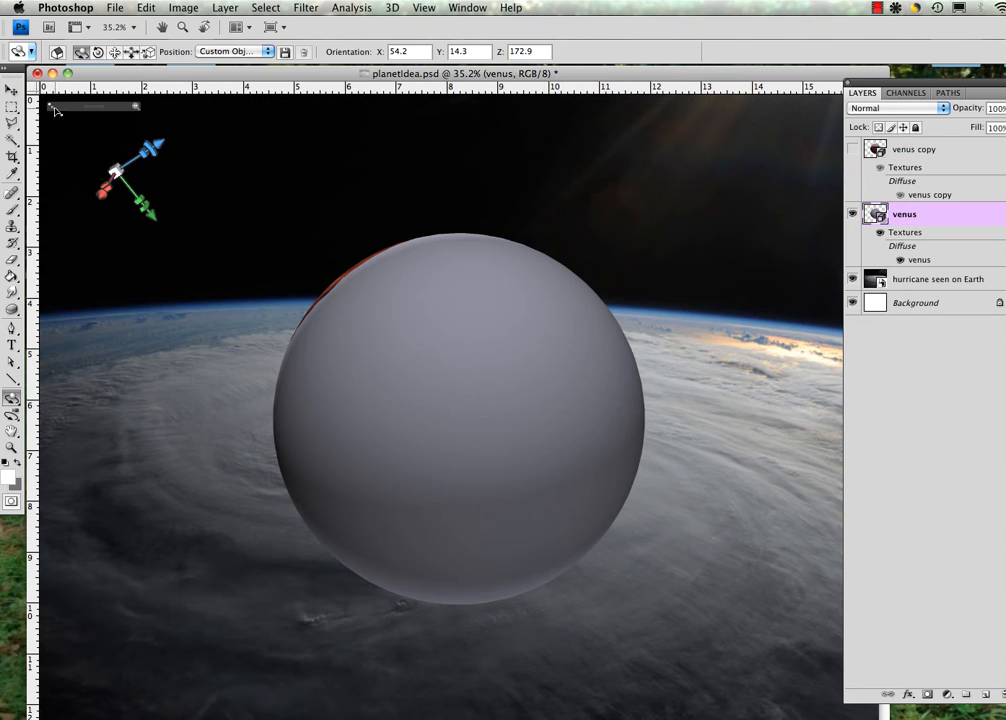
Step: Enlarge the 3D axis widget and rotate the venus sphere to an orientation of about X 78, Y 9.3, Z -1.5
{"action": "left_click_drag", "start_coordinate": [136, 107], "coordinate": [319, 229]}
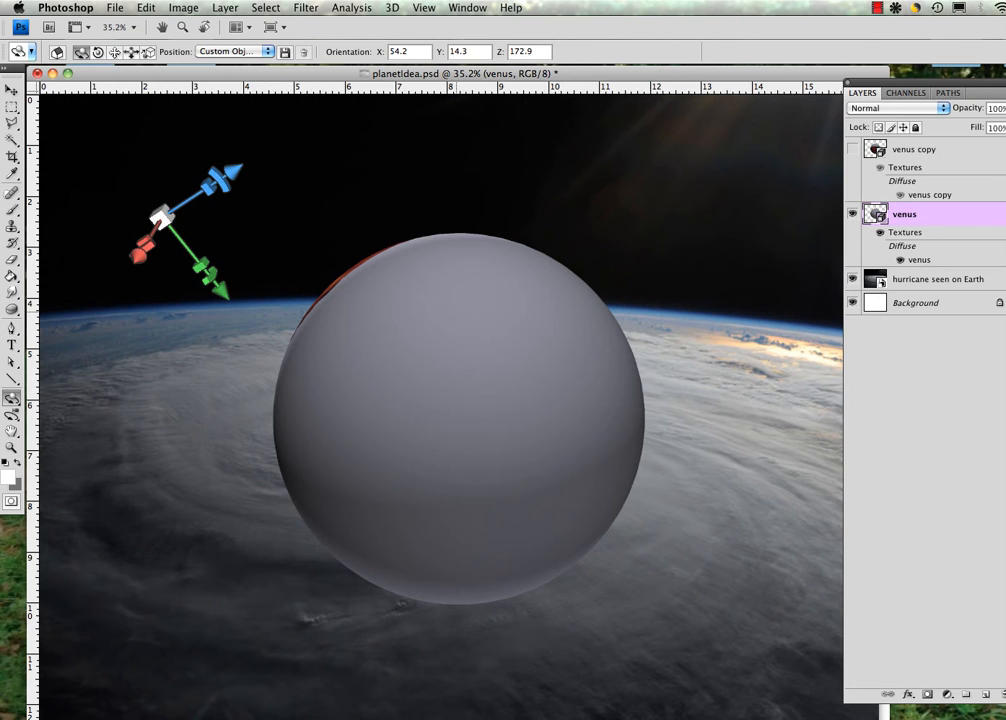
{"action": "left_click_drag", "start_coordinate": [425, 345], "coordinate": [350, 320]}
{"action": "left_click_drag", "start_coordinate": [250, 265], "coordinate": [517, 330]}
{"action": "mouse_move", "coordinate": [400, 340]}
{"action": "left_mouse_down"}
{"action": "mouse_move", "coordinate": [641, 367]}
{"action": "mouse_move", "coordinate": [398, 355]}
{"action": "left_mouse_up"}
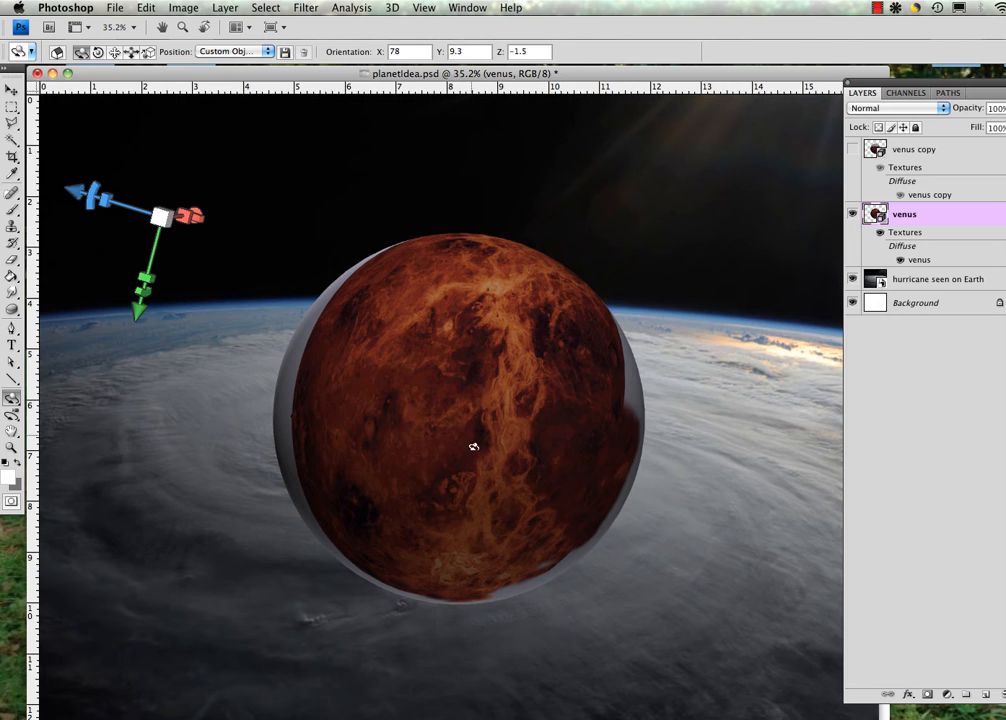
Step: Try to retouch the gray edge of the venus sphere with the Clone Stamp tool
{"action": "left_click", "coordinate": [12, 210]}
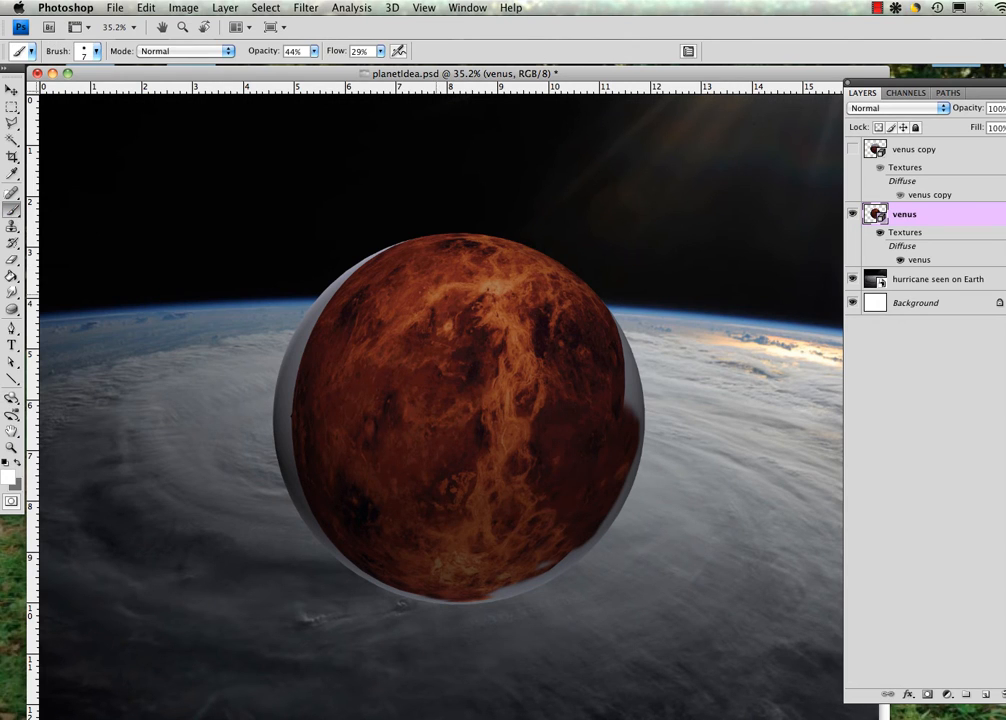
{"action": "left_click", "coordinate": [13, 227]}
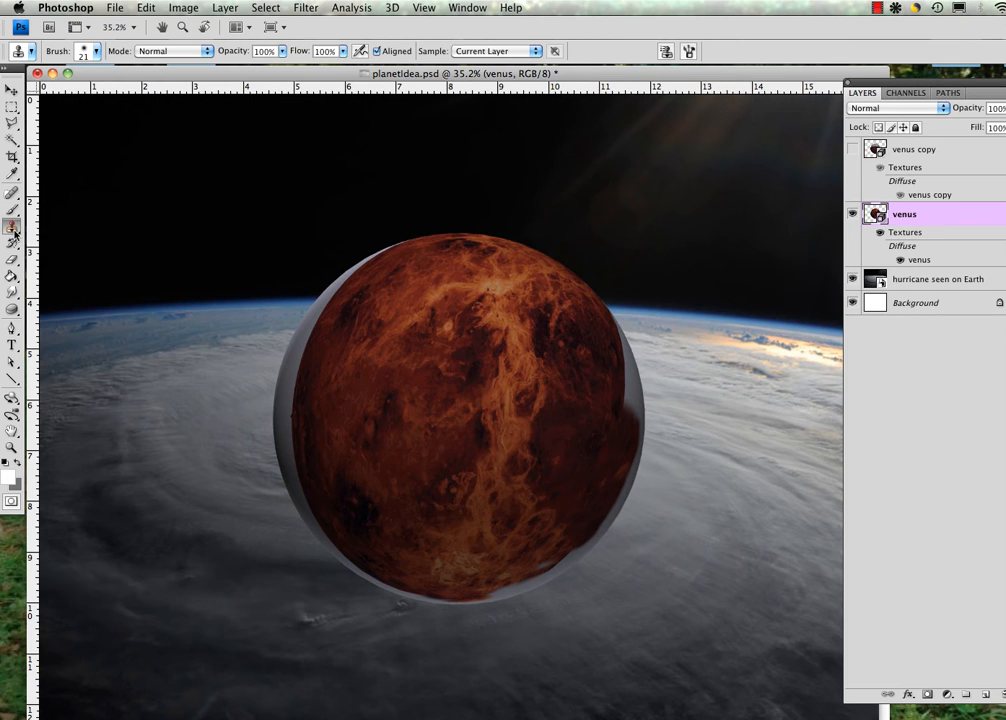
{"action": "left_click_drag", "start_coordinate": [12, 227], "coordinate": [66, 234]}
{"action": "left_click", "coordinate": [74, 234]}
{"action": "left_click", "coordinate": [642, 543]}
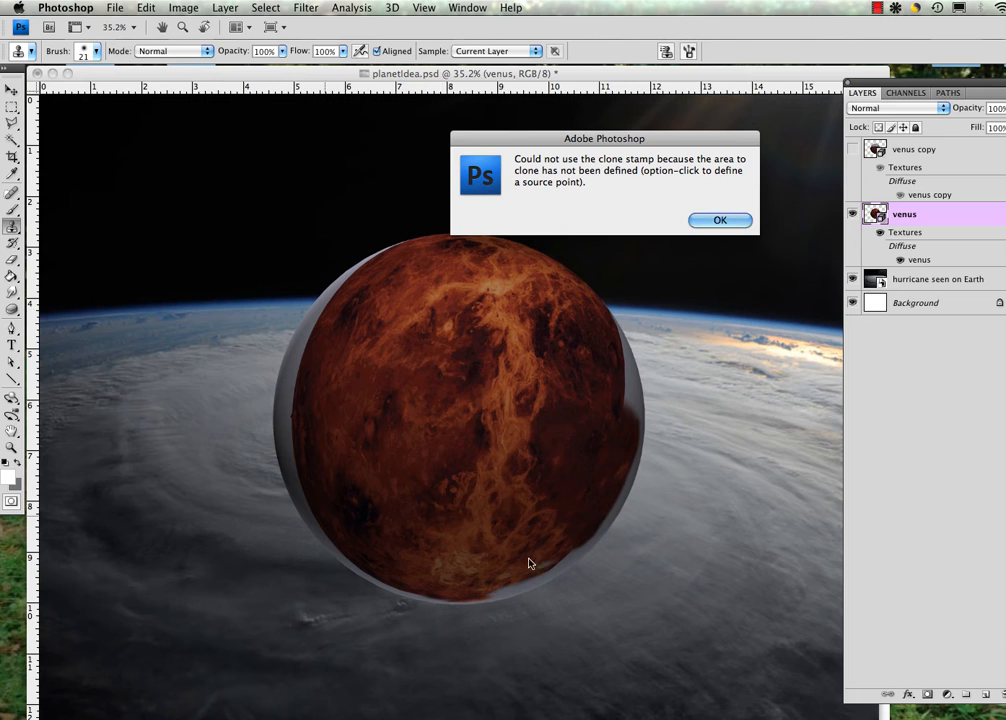
{"action": "left_click", "coordinate": [729, 221]}
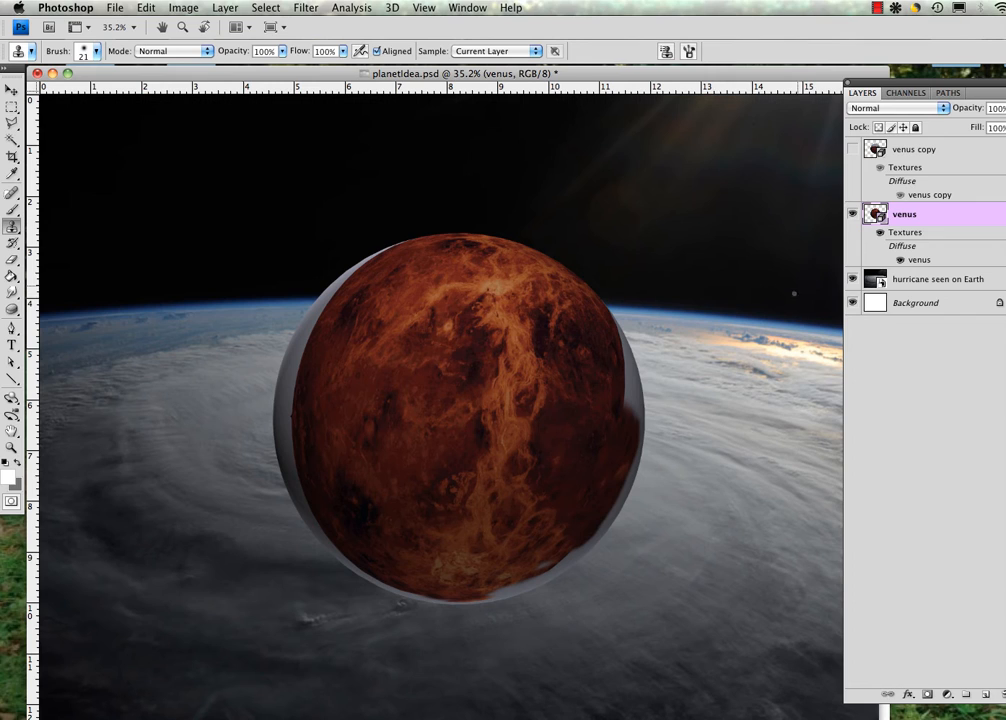
Step: Open the 3D scene settings of the venus layer and set the intensity of Infinite Light 1 to 4.64
{"action": "left_click", "coordinate": [952, 153]}
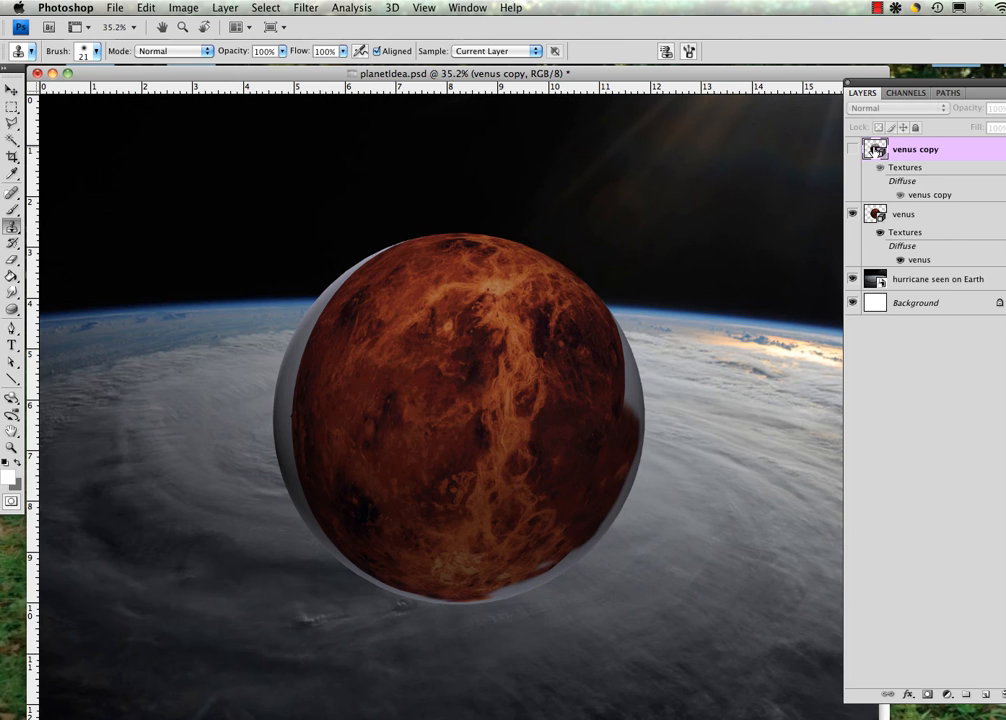
{"action": "left_click", "coordinate": [875, 214]}
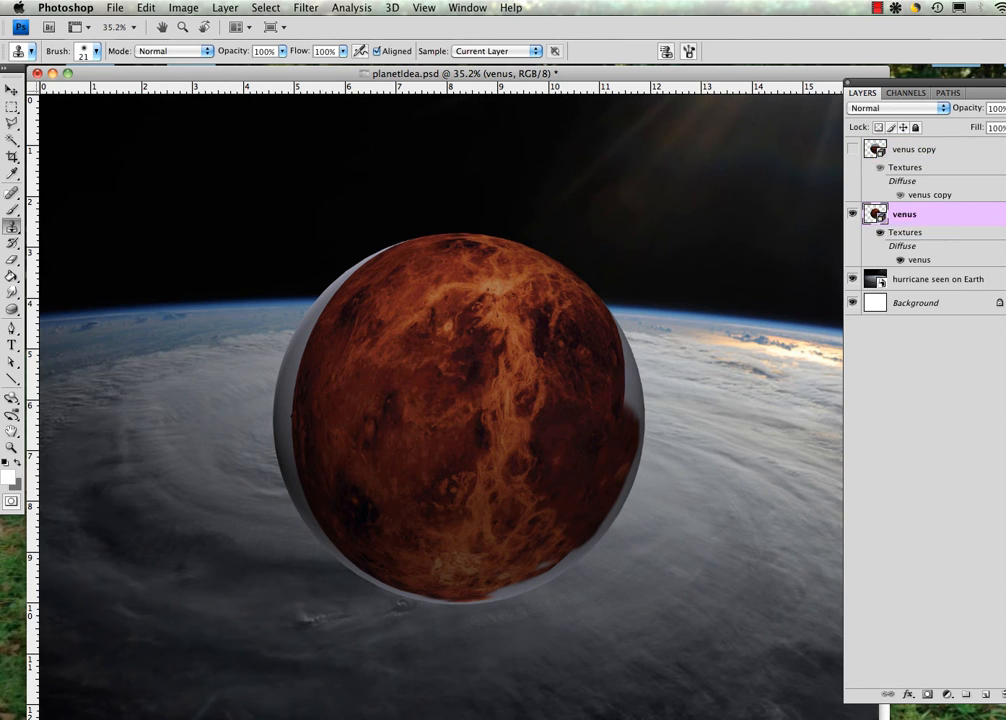
{"action": "left_click_drag", "start_coordinate": [1000, 352], "coordinate": [727, 331]}
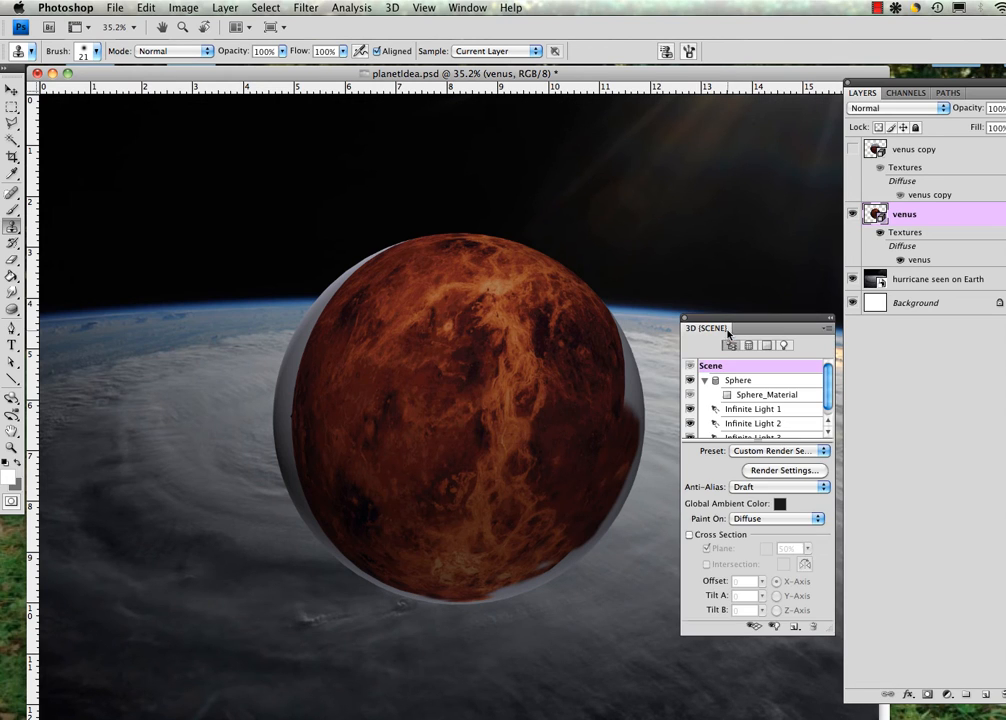
{"action": "left_click", "coordinate": [753, 411]}
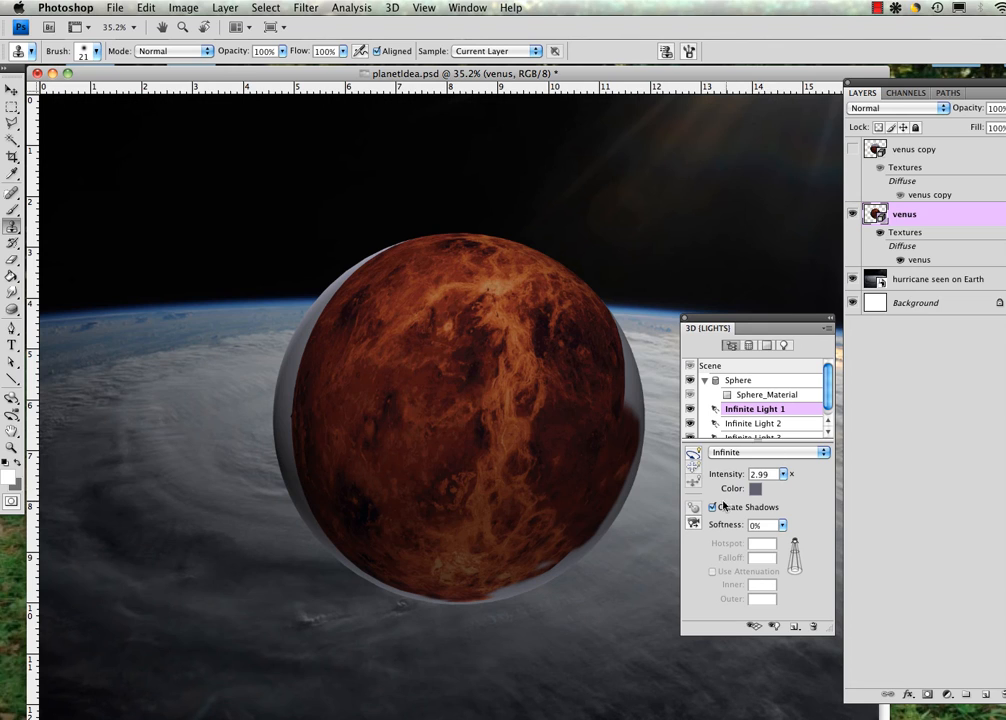
{"action": "left_click", "coordinate": [784, 475]}
{"action": "left_click_drag", "start_coordinate": [778, 490], "coordinate": [788, 490]}
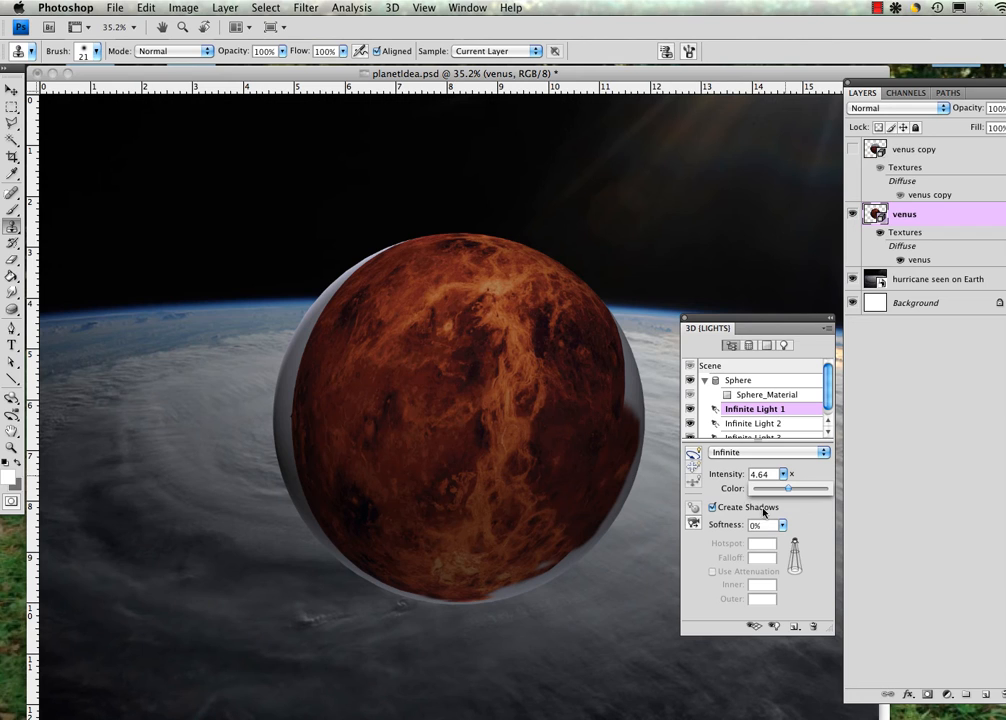
{"action": "left_click", "coordinate": [755, 495]}
Step: Set the color of Infinite Light 1 to dark blue, #1c1c67
{"action": "left_click", "coordinate": [758, 490]}
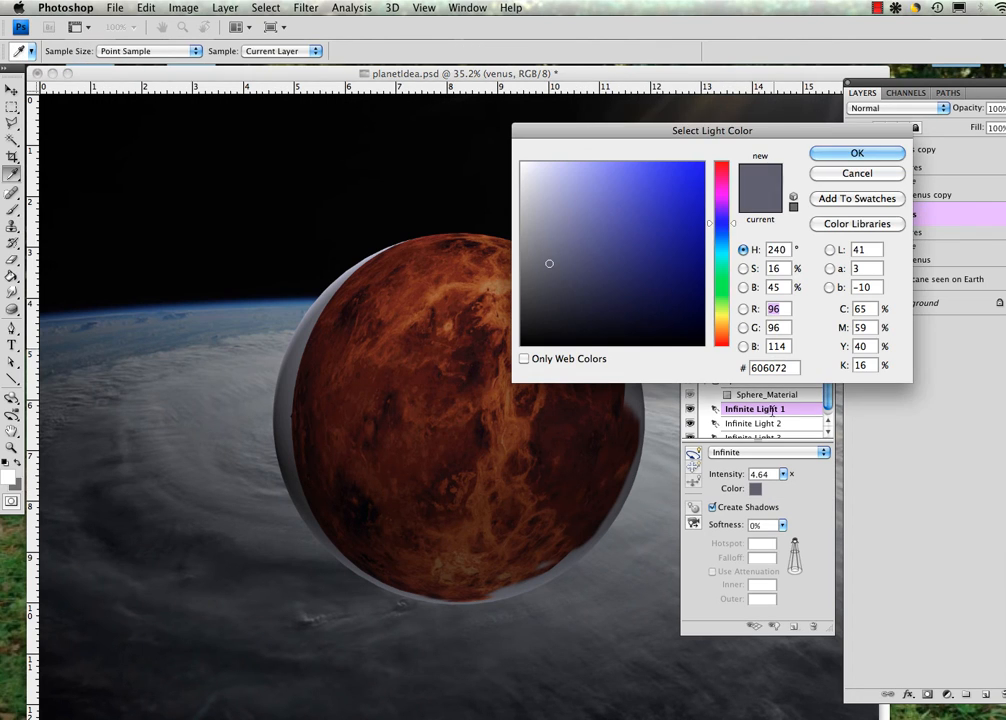
{"action": "mouse_move", "coordinate": [649, 242]}
{"action": "left_mouse_down"}
{"action": "mouse_move", "coordinate": [671, 203]}
{"action": "mouse_move", "coordinate": [678, 247]}
{"action": "mouse_move", "coordinate": [600, 230]}
{"action": "mouse_move", "coordinate": [635, 268]}
{"action": "left_mouse_up"}
{"action": "left_click", "coordinate": [857, 173]}
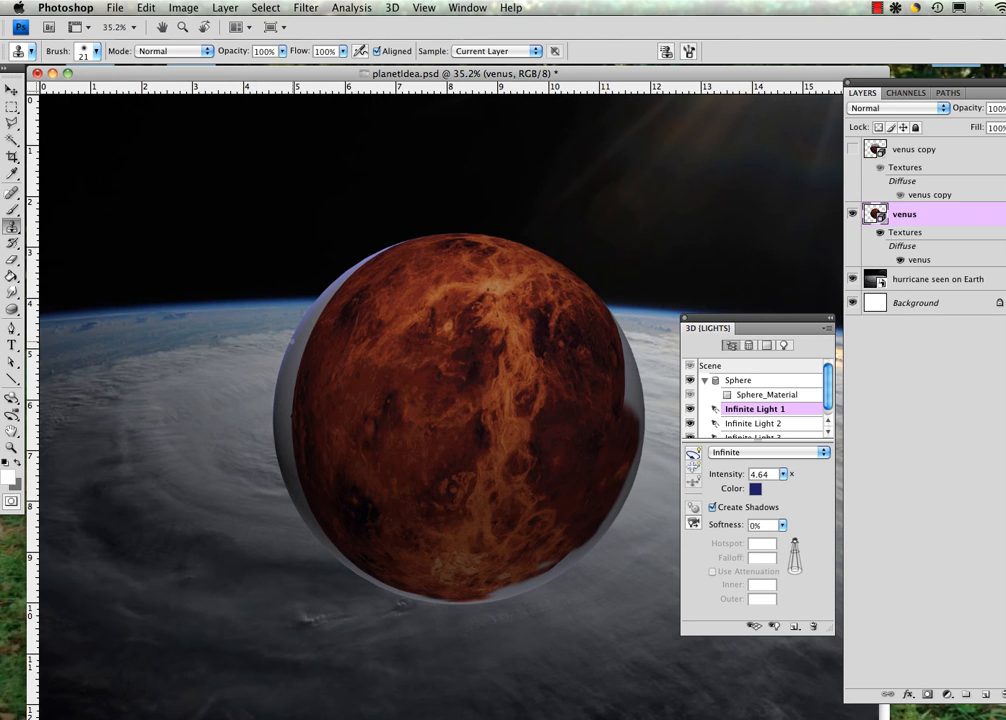
{"action": "left_click", "coordinate": [755, 488]}
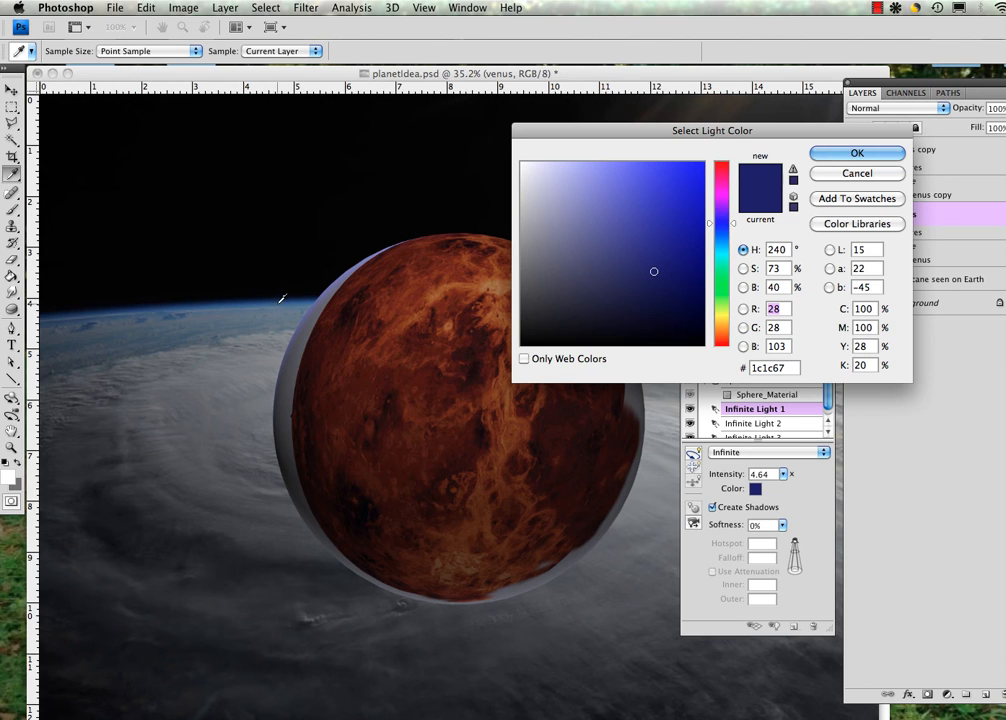
{"action": "left_click", "coordinate": [857, 153]}
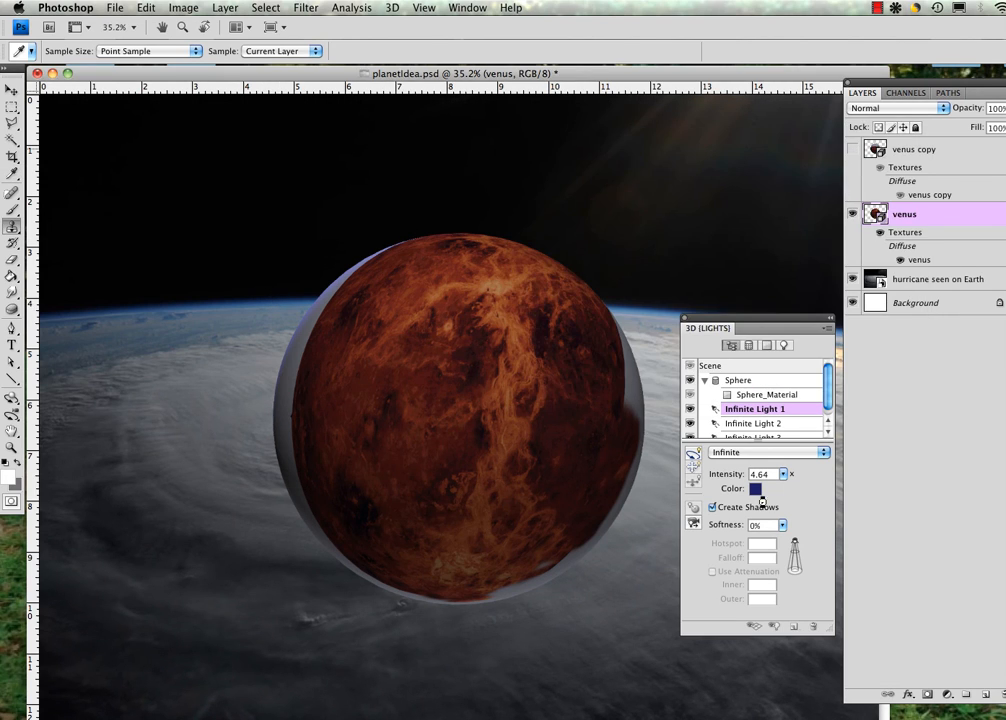
{"action": "key", "text": "s"}
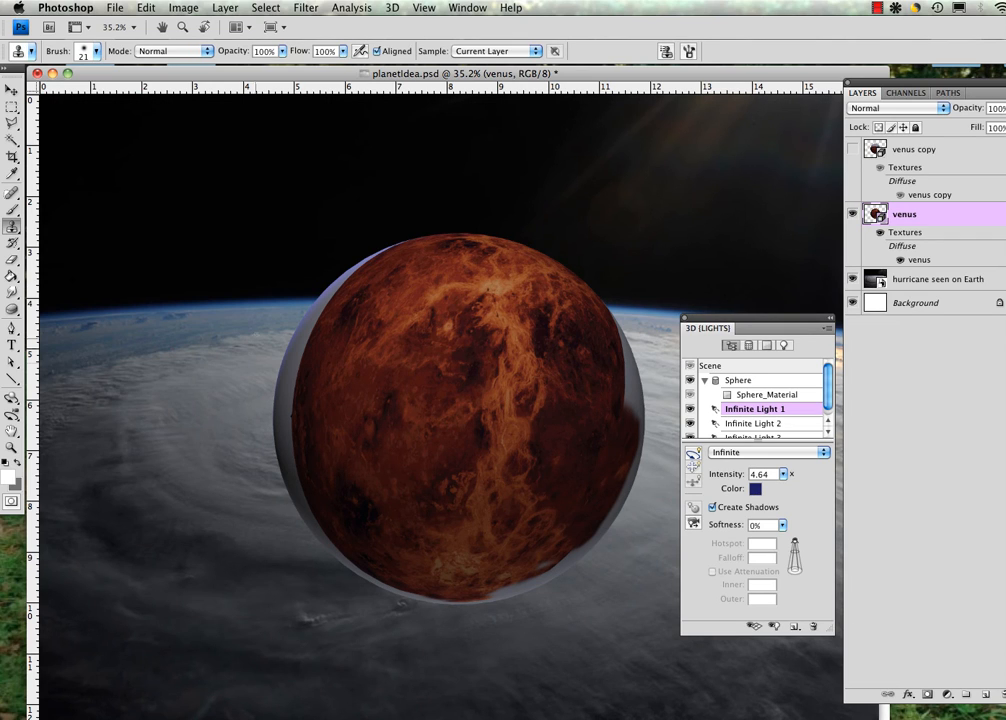
Step: Rotate Infinite Light 2 to about X 54.6, Y 30, Z -68.2 and Infinite Light 3 to about X 48.5, Y -14.5, Z 77.3
{"action": "left_click", "coordinate": [758, 424]}
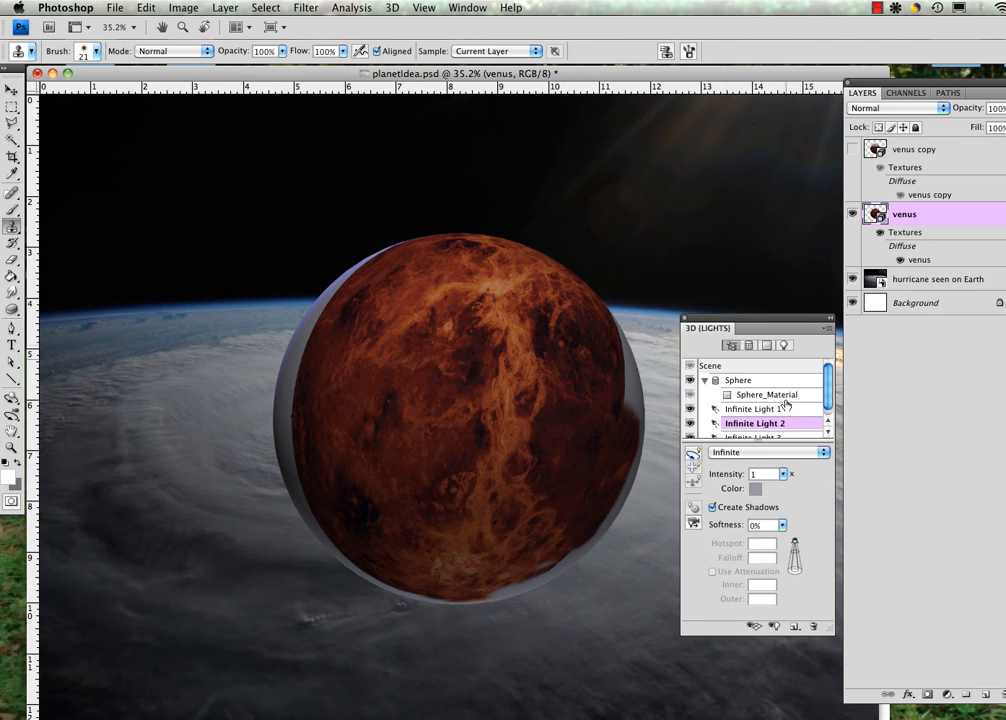
{"action": "left_click", "coordinate": [692, 456]}
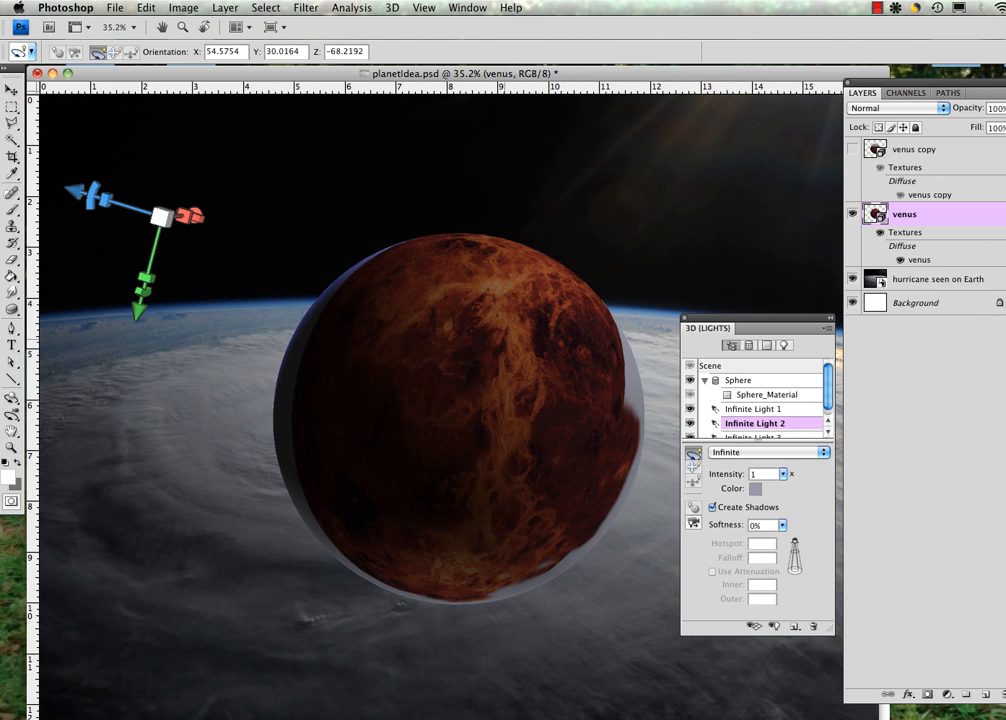
{"action": "left_click", "coordinate": [752, 437]}
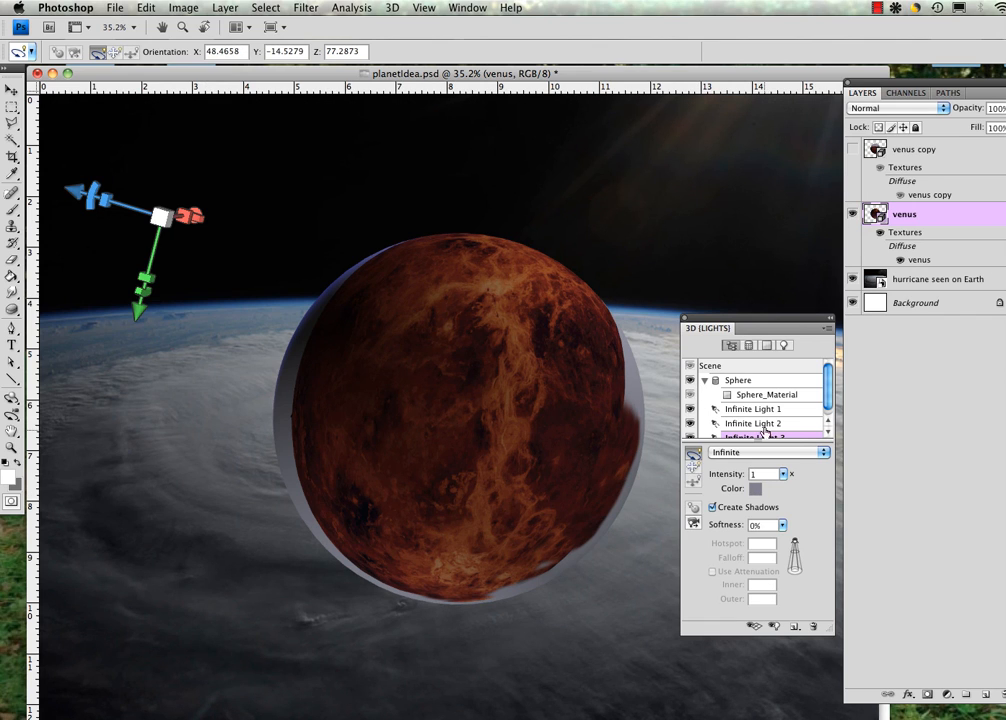
{"action": "left_click_drag", "start_coordinate": [828, 397], "coordinate": [828, 402]}
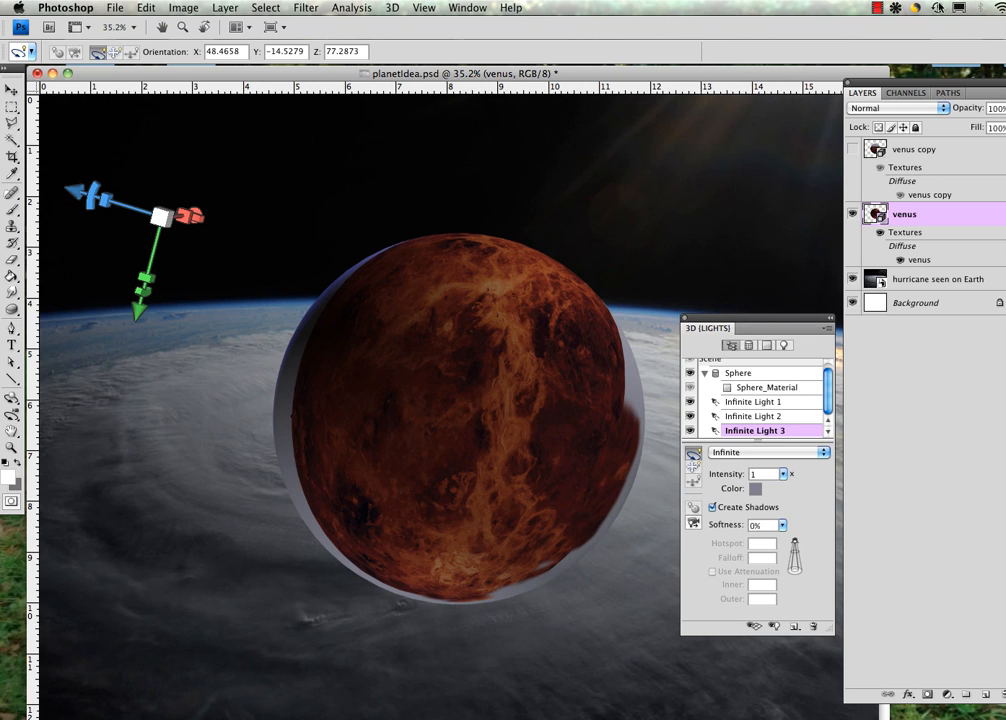
{"action": "left_click", "coordinate": [877, 8]}
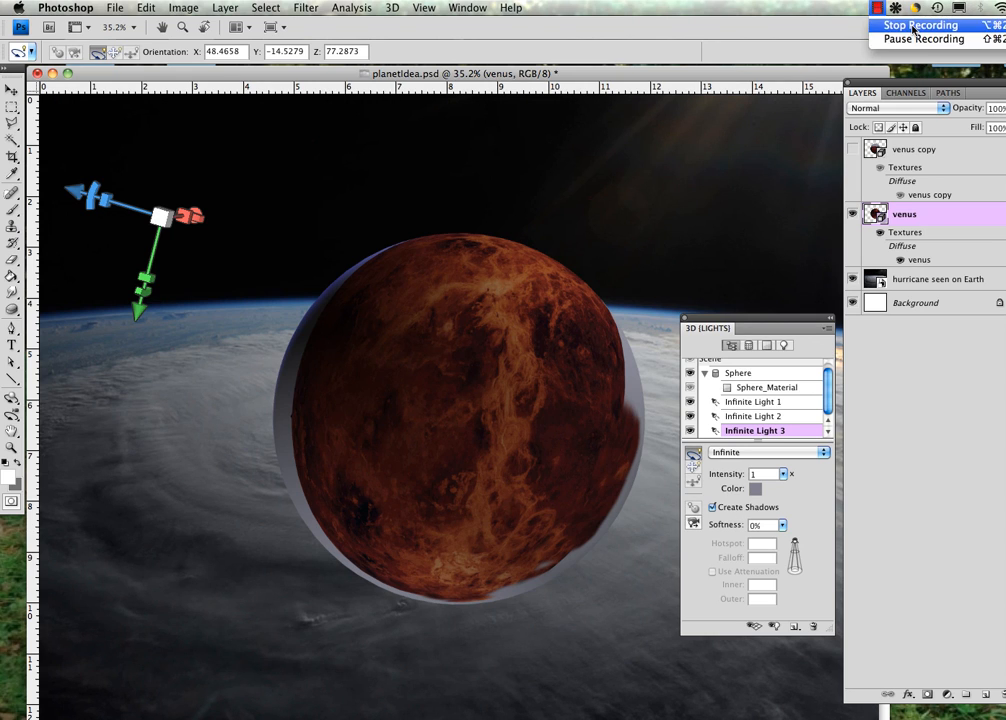